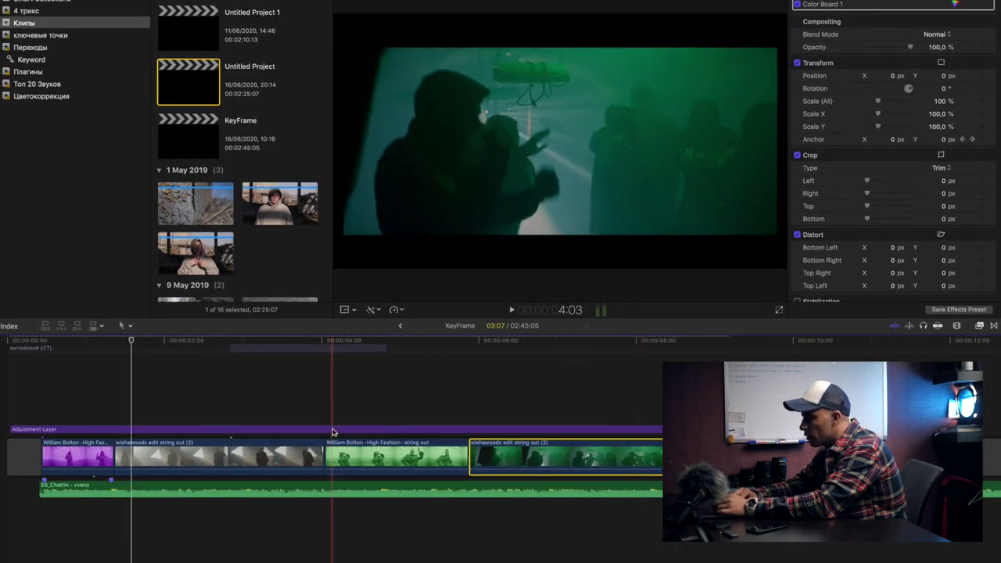
# Select all the music-video clips and turn on their Video Animation lanes from the wishawoods clip's shortcut menu.
pyautogui.keyDown('shift'); pyautogui.click(89, 456); pyautogui.keyUp('shift')
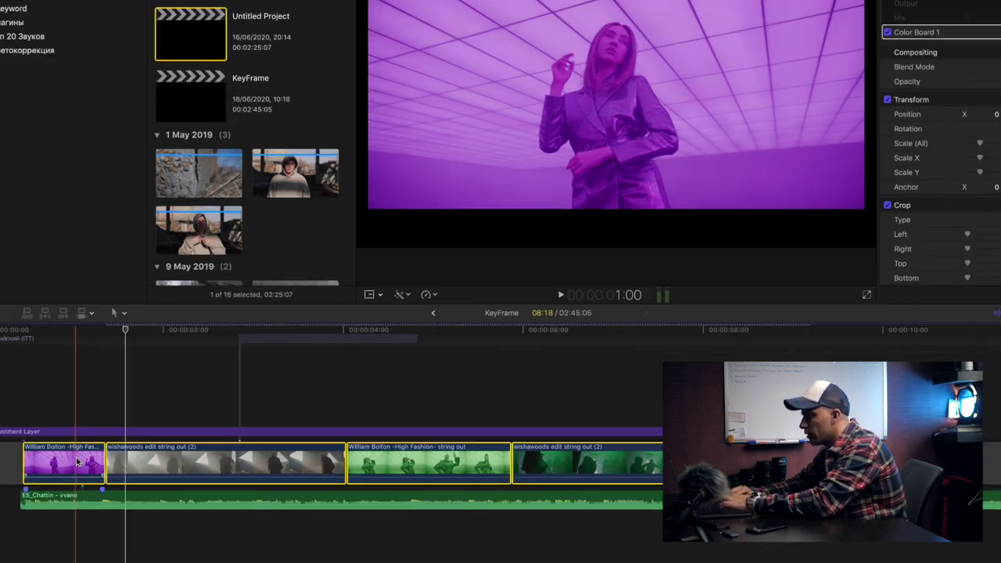
pyautogui.hotkey('ctrl', 'v')
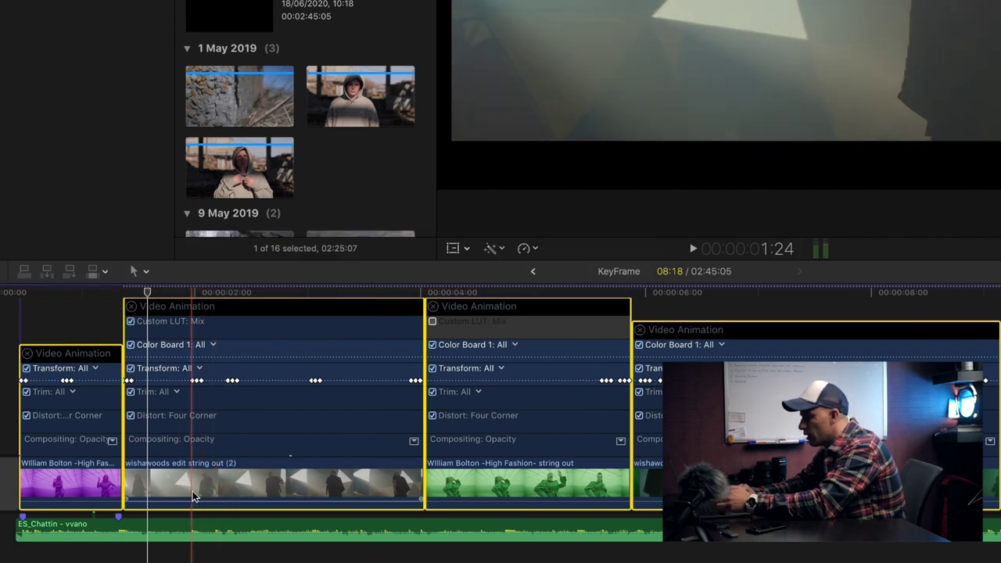
pyautogui.hotkey('ctrl', 'v')
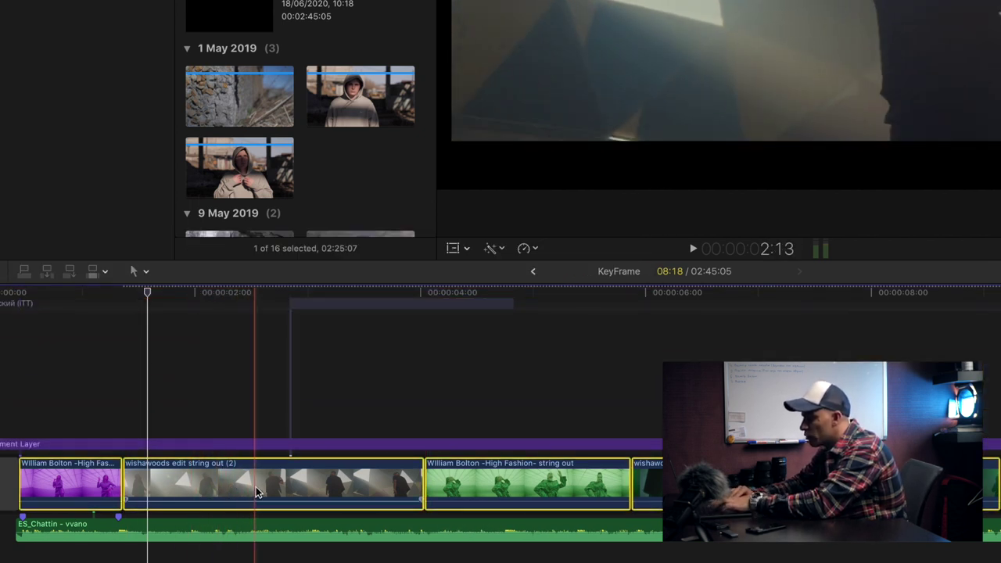
pyautogui.rightClick(257, 492)
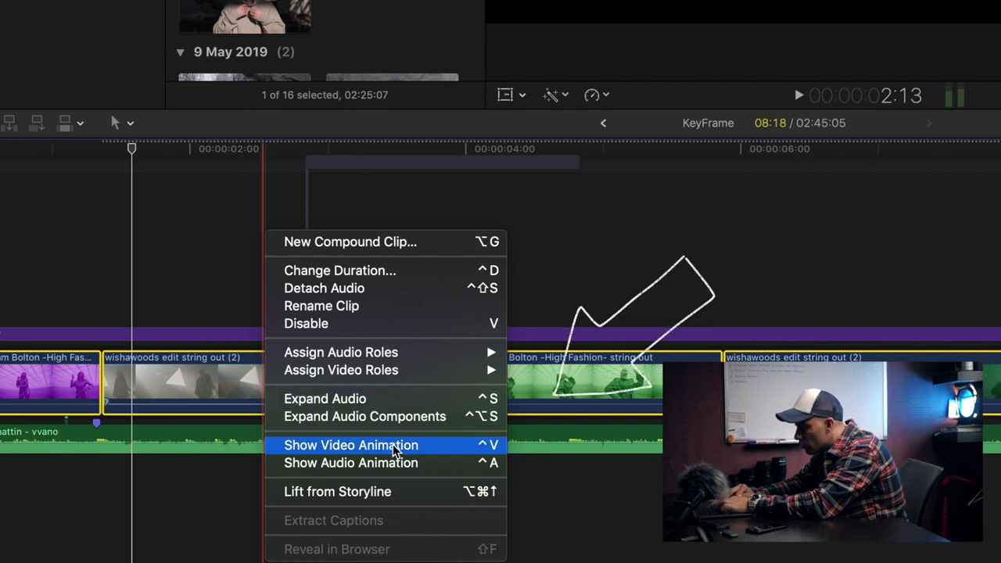
pyautogui.click(442, 451)
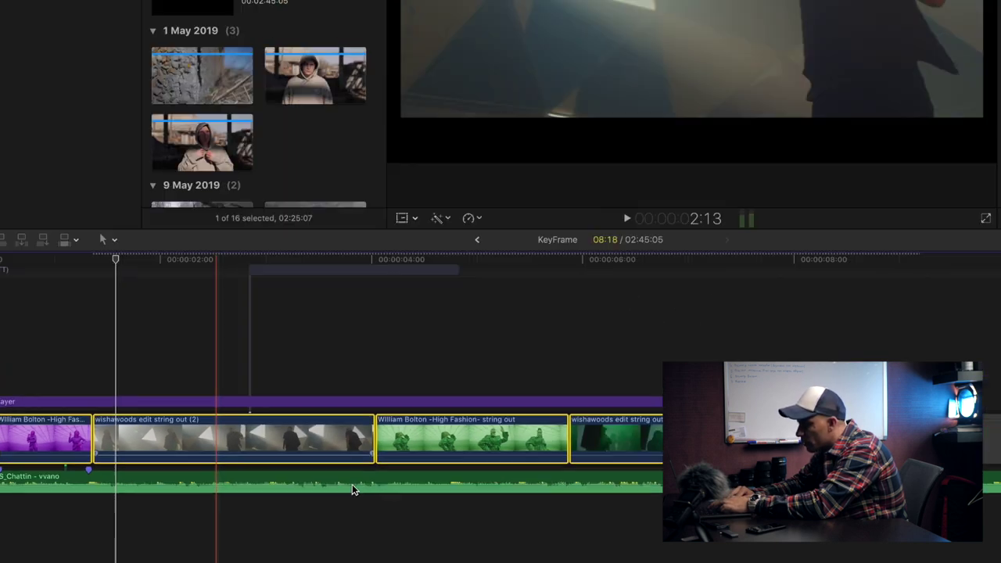
pyautogui.hscroll(-2, 62, 466)
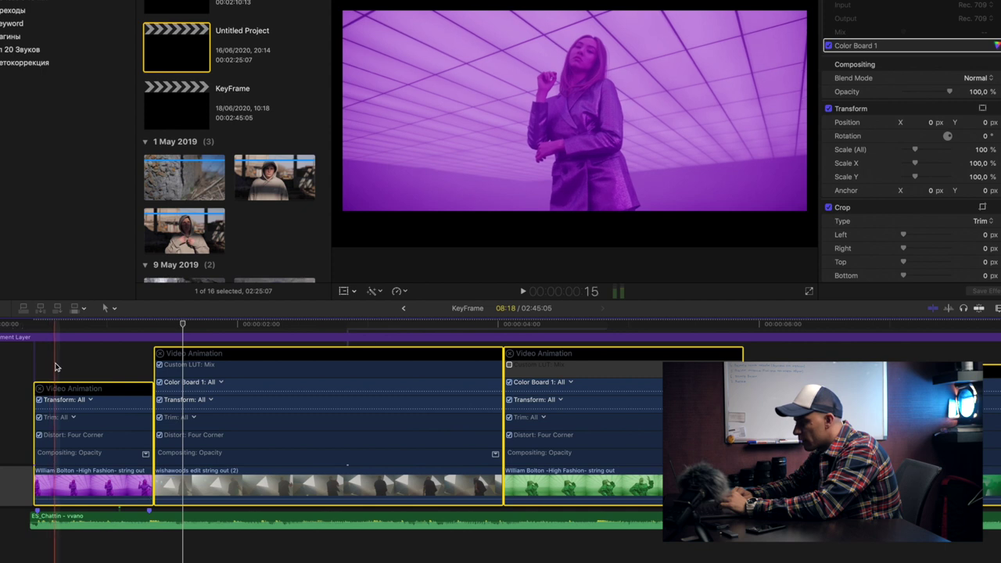
pyautogui.click(55, 366)
pyautogui.click(48, 377)
pyautogui.click(47, 470)
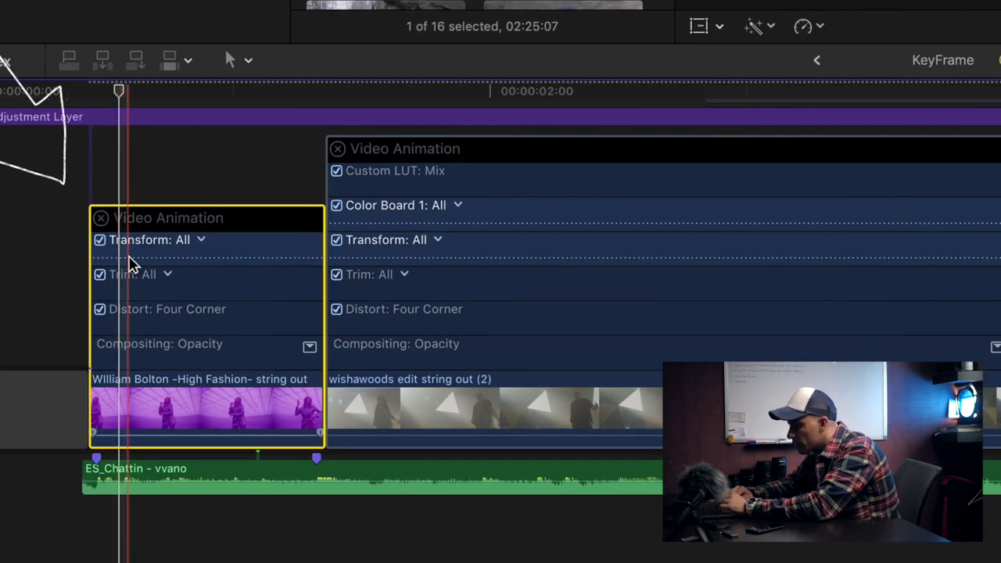
pyautogui.click(133, 289)
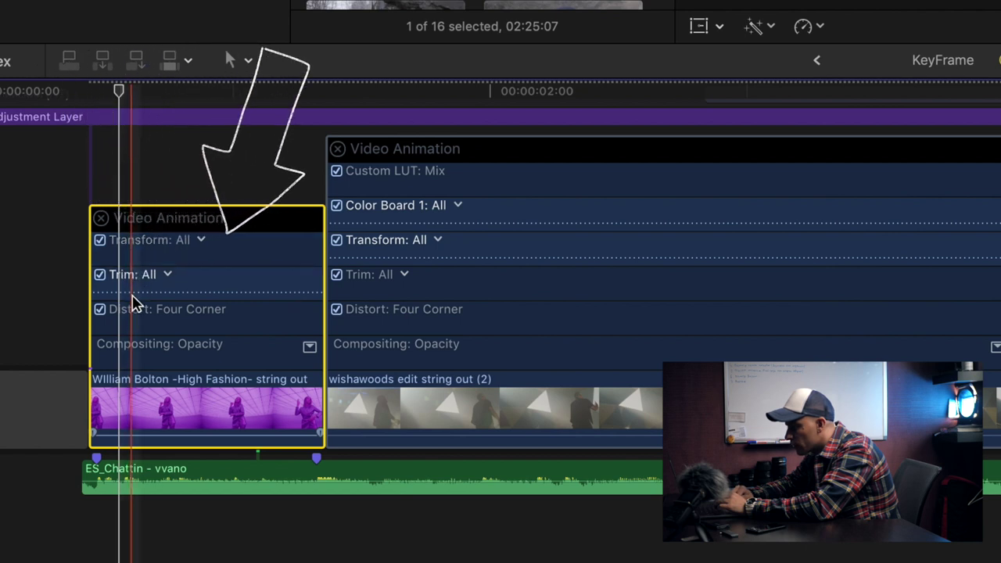
pyautogui.click(132, 317)
pyautogui.click(130, 351)
# Look through the clip's Distort, Compositing Opacity and Trim animation lanes.
pyautogui.click(136, 324)
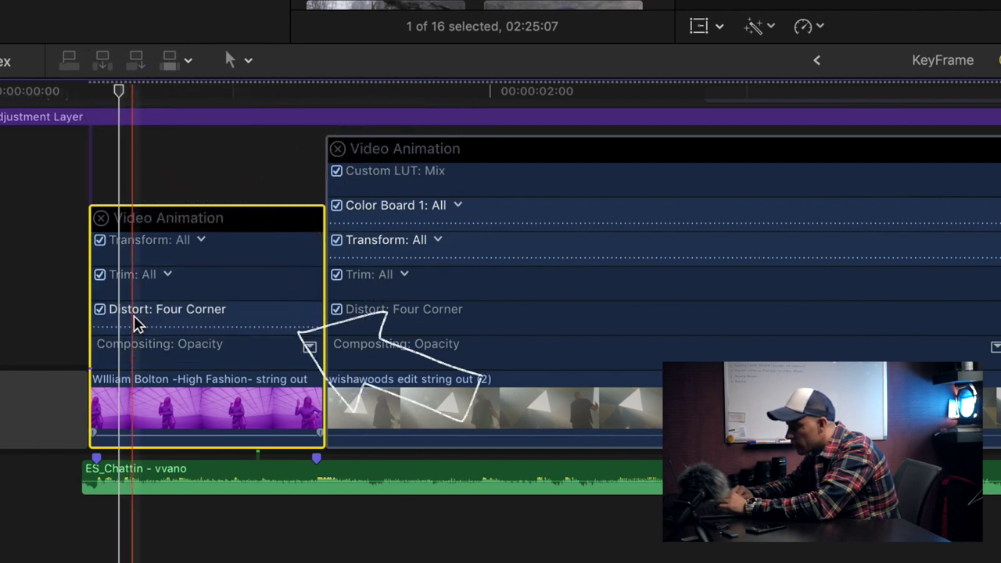
pyautogui.click(147, 291)
pyautogui.click(140, 317)
pyautogui.click(137, 356)
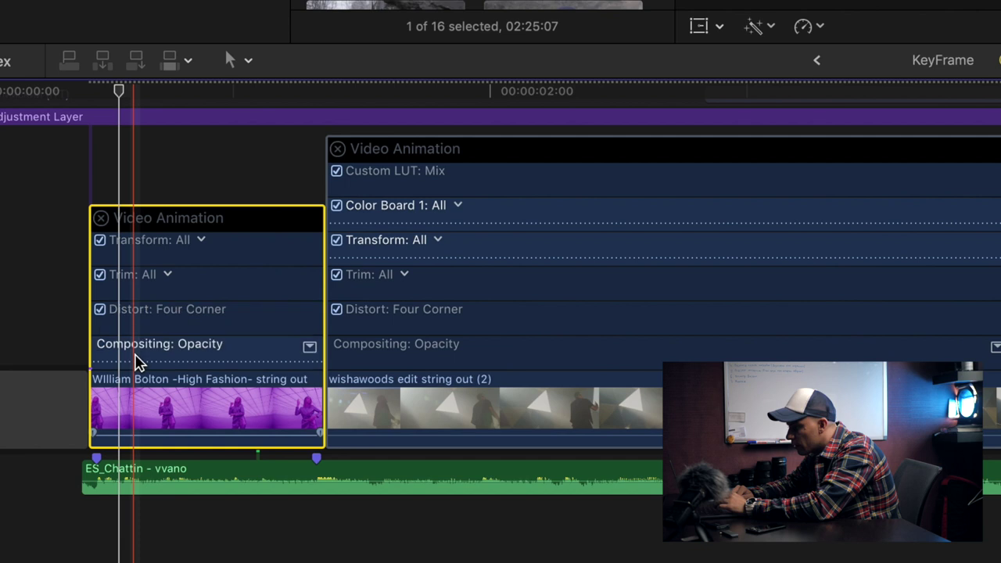
pyautogui.click(175, 322)
pyautogui.click(165, 351)
pyautogui.click(157, 289)
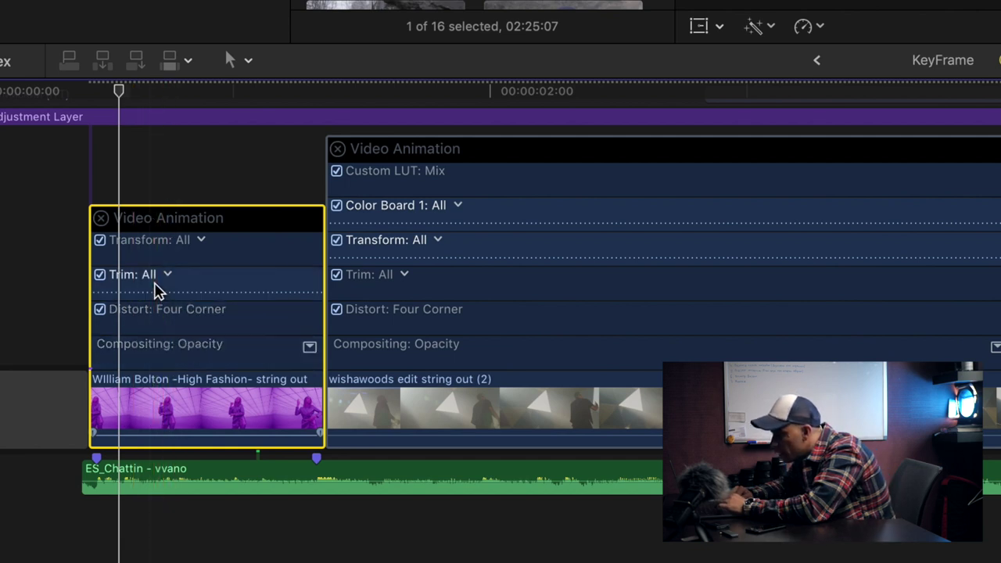
# Add a keyframe at the playhead on the clip's Transform lane.
pyautogui.click(166, 245)
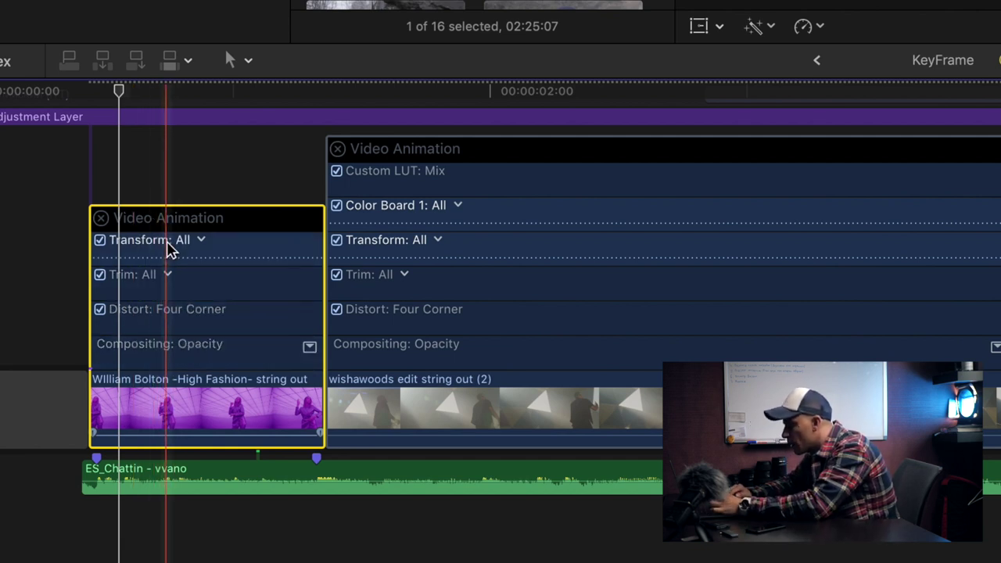
pyautogui.hotkey('alt', 'k')
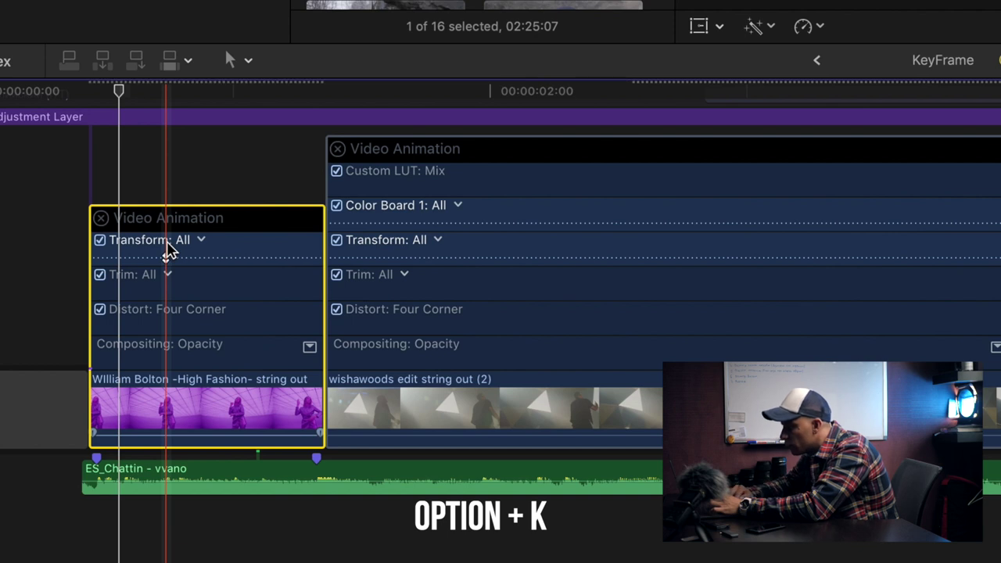
pyautogui.click(170, 407)
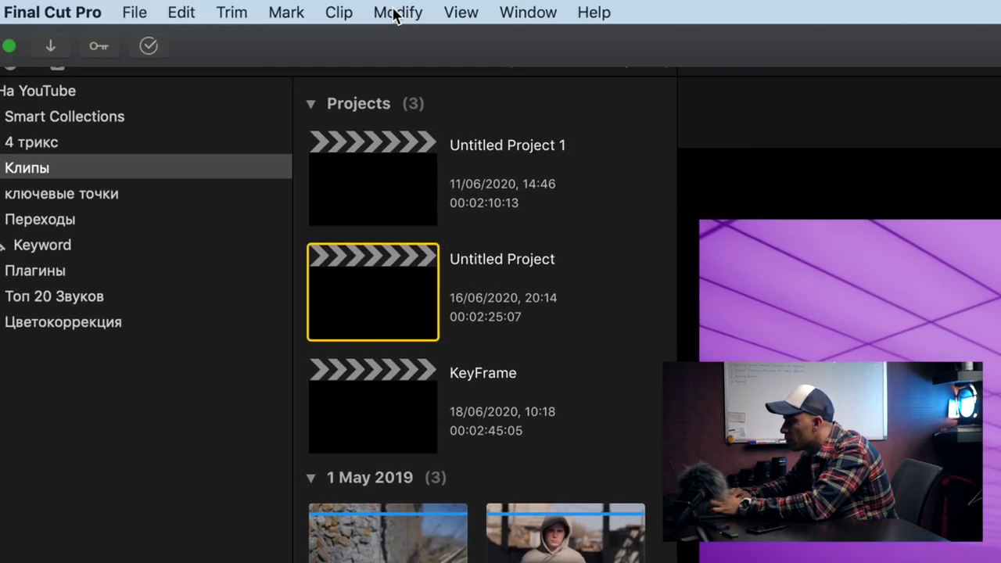
# Add two more Transform keyframes, one frame apart, with Option+K.
pyautogui.click(395, 13)
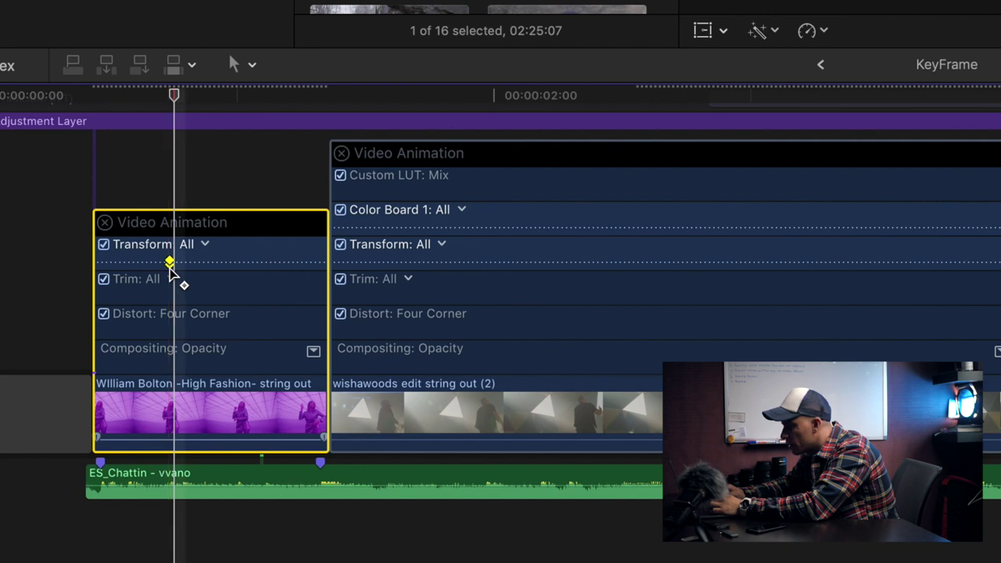
pyautogui.press('Right')
pyautogui.hotkey('alt', 'k')
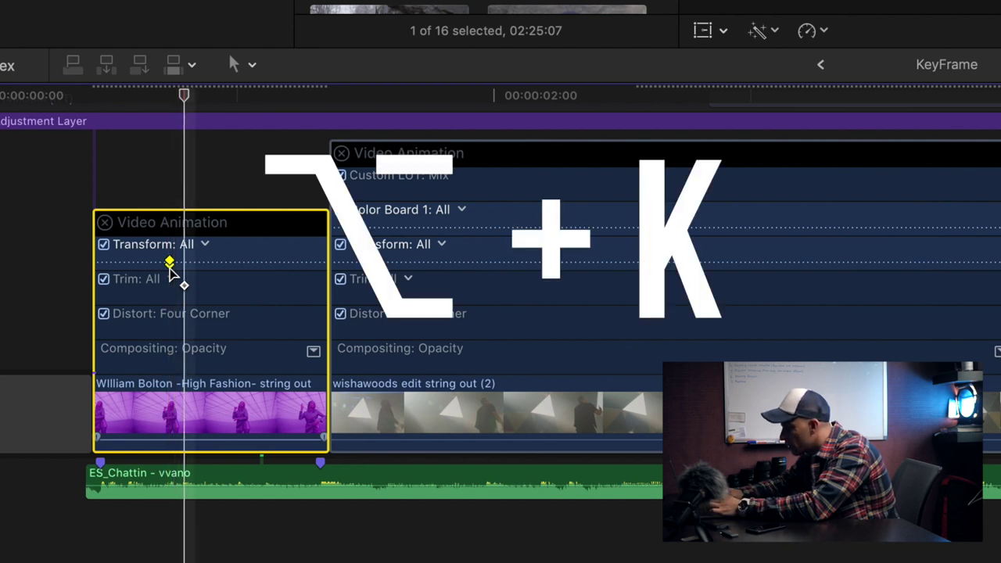
pyautogui.press('Right')
pyautogui.hotkey('alt', 'k')
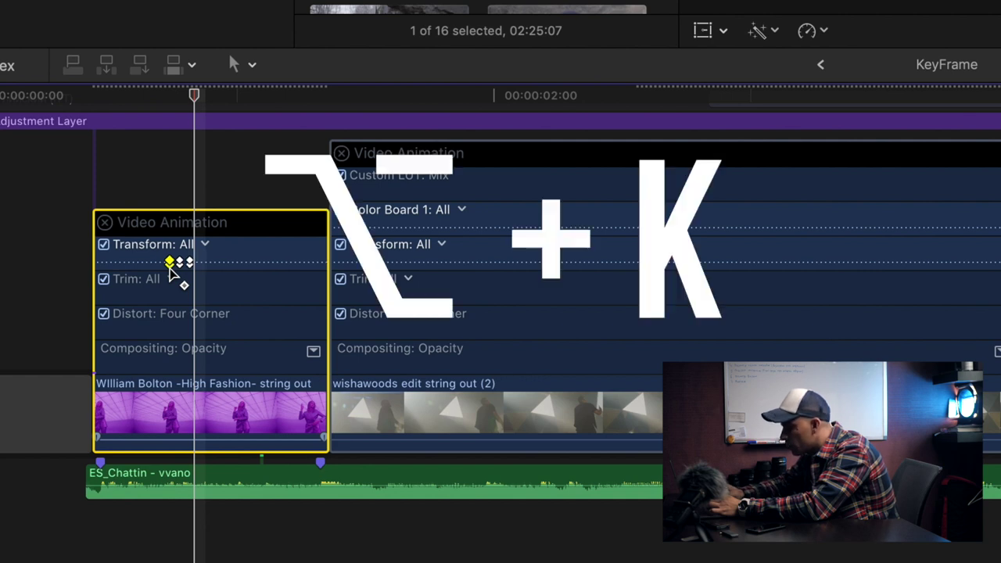
# Zoom the timeline and drag the three keyframes left, side by side near the clip start.
pyautogui.press('super+equal')
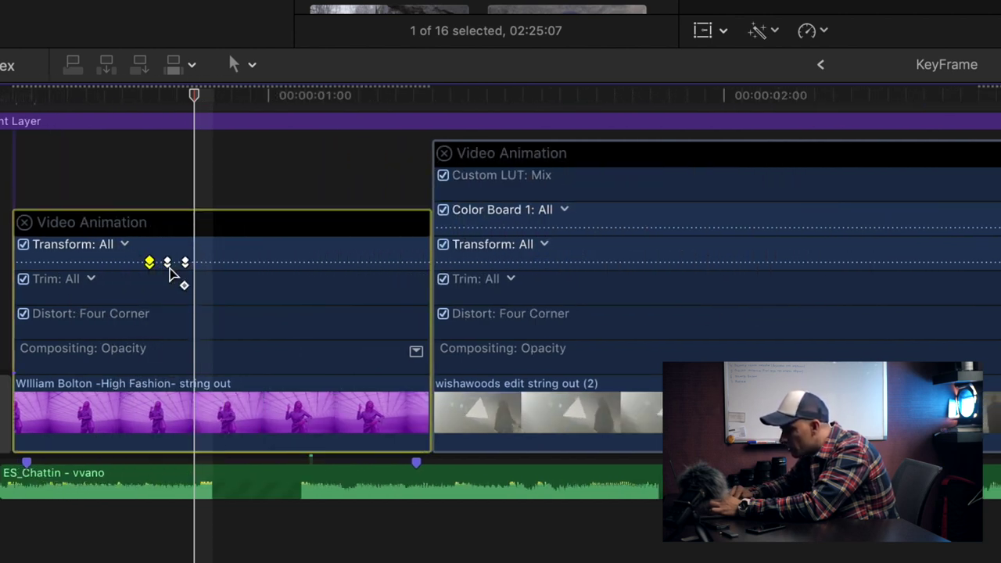
pyautogui.moveTo(149, 262); pyautogui.dragTo(57, 262)
pyautogui.moveTo(166, 262); pyautogui.dragTo(76, 262)
pyautogui.moveTo(184, 262); pyautogui.dragTo(94, 262)
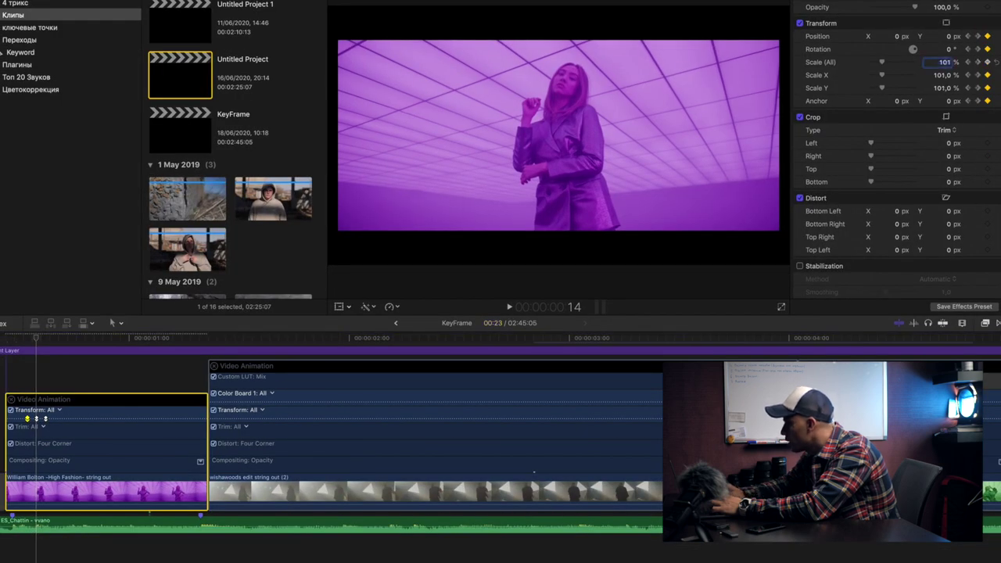
# Set Scale (All) to 110% at the keyframe and step forward a frame to check it.
pyautogui.write('110')
pyautogui.press('Return')
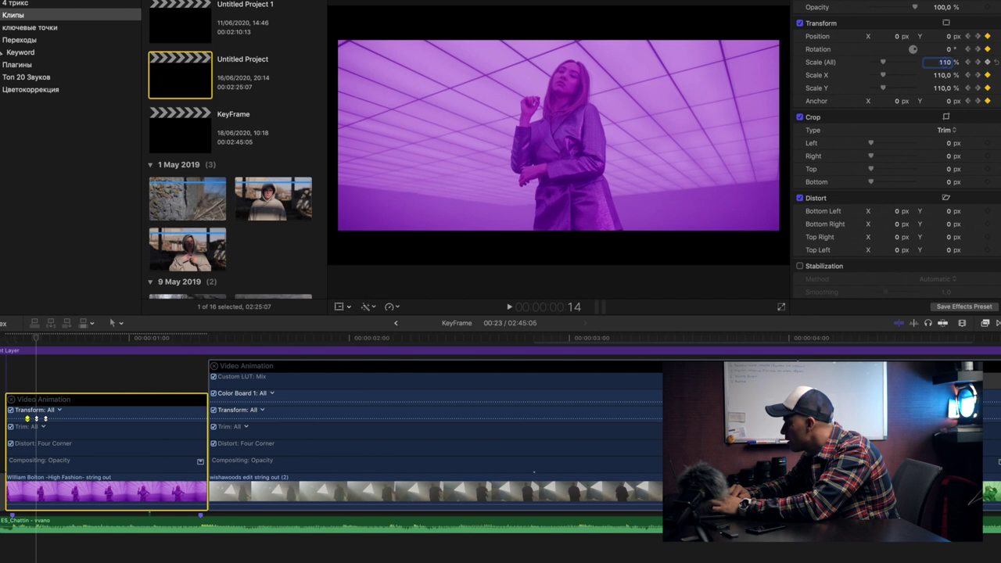
pyautogui.press('Right')
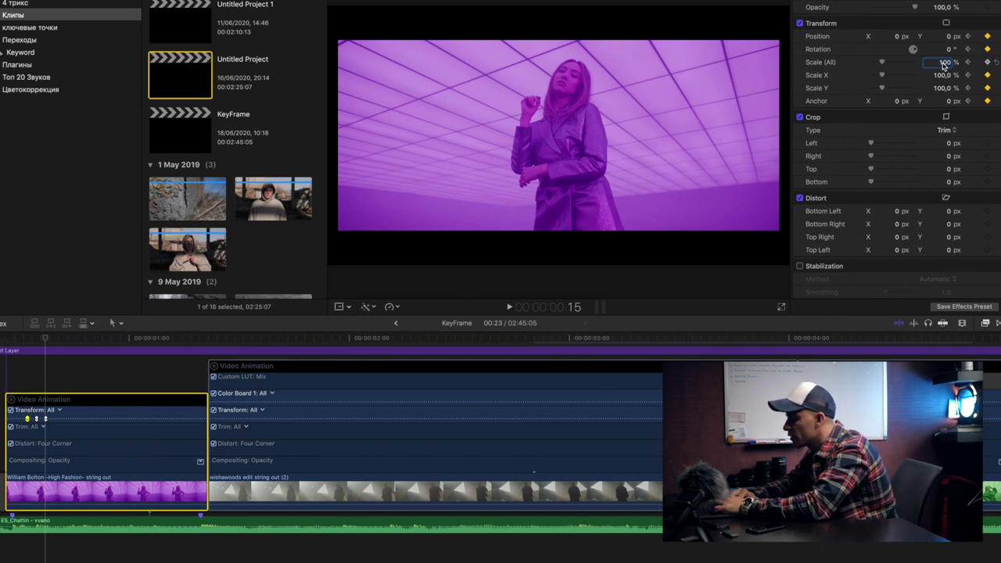
pyautogui.click(31, 382)
pyautogui.click(33, 417)
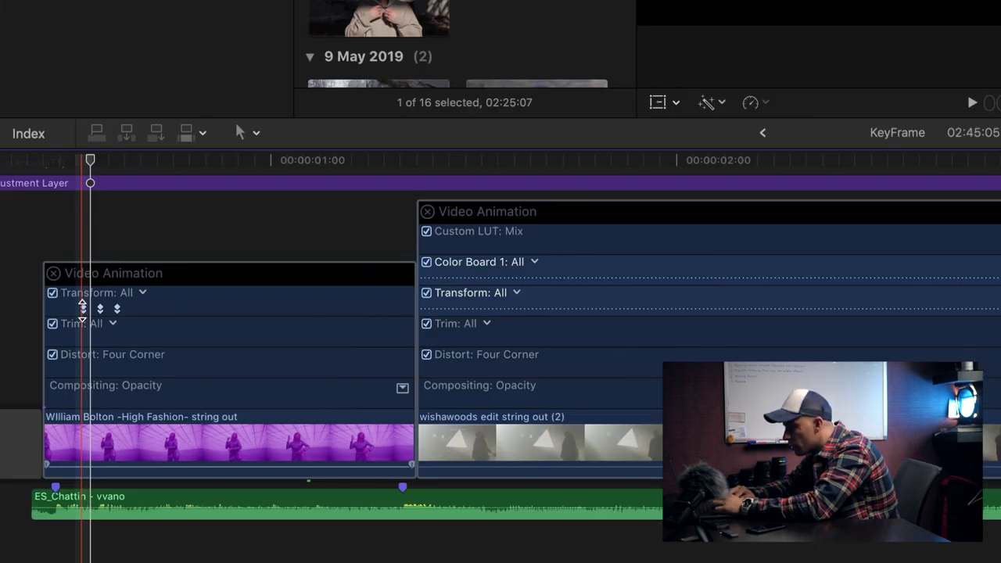
pyautogui.click(28, 418)
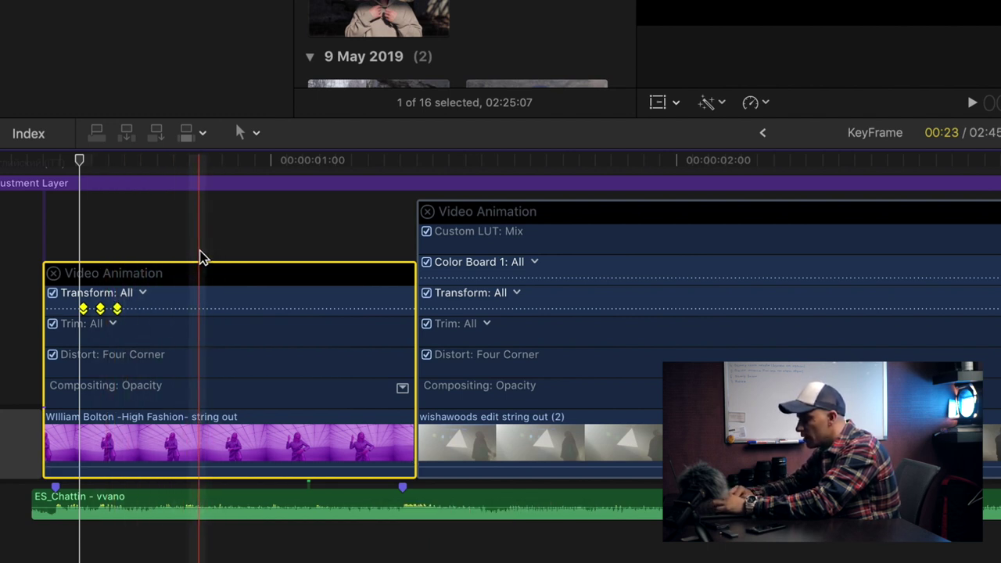
pyautogui.click(208, 248)
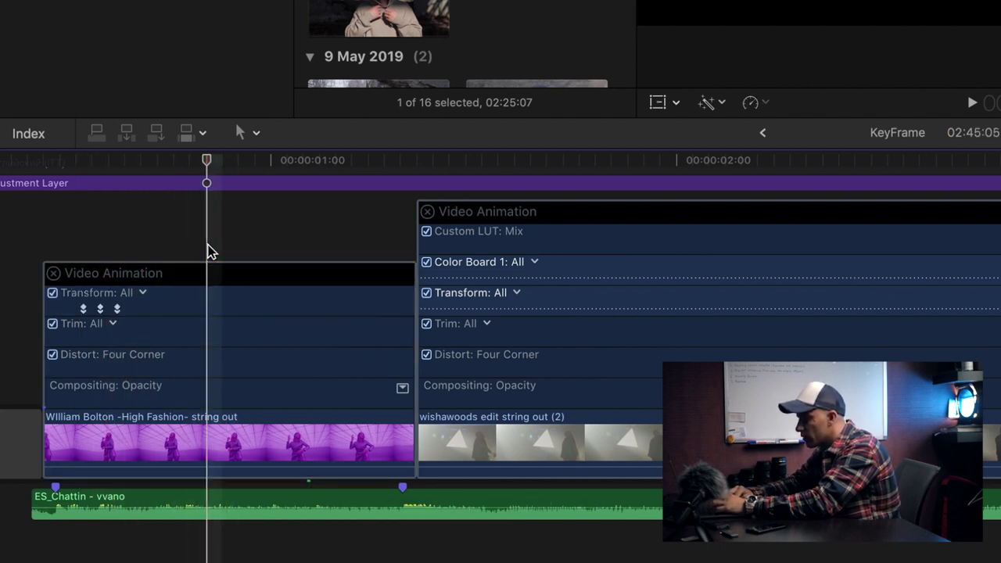
pyautogui.click(210, 314)
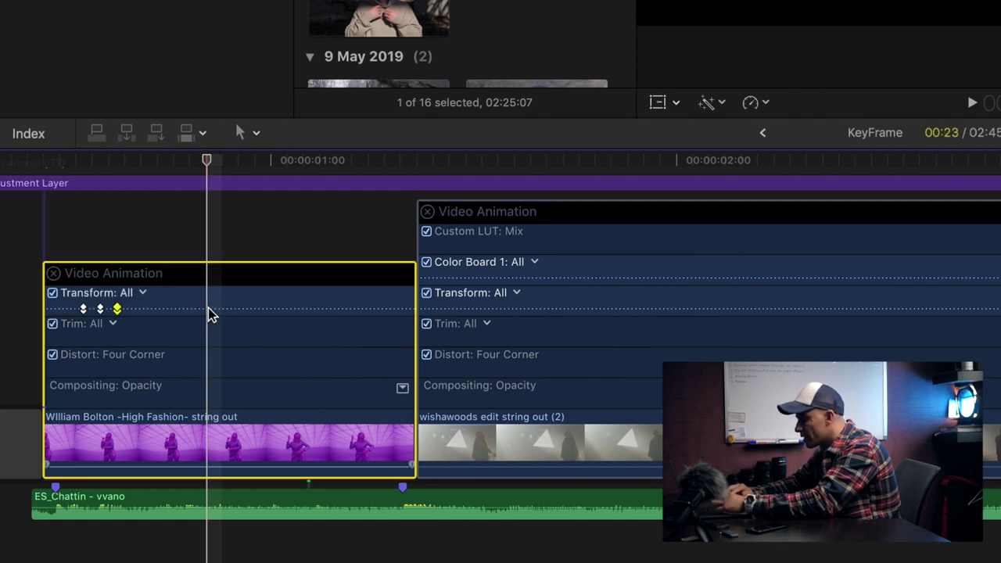
pyautogui.hotkey('alt', 'shift', 'v')
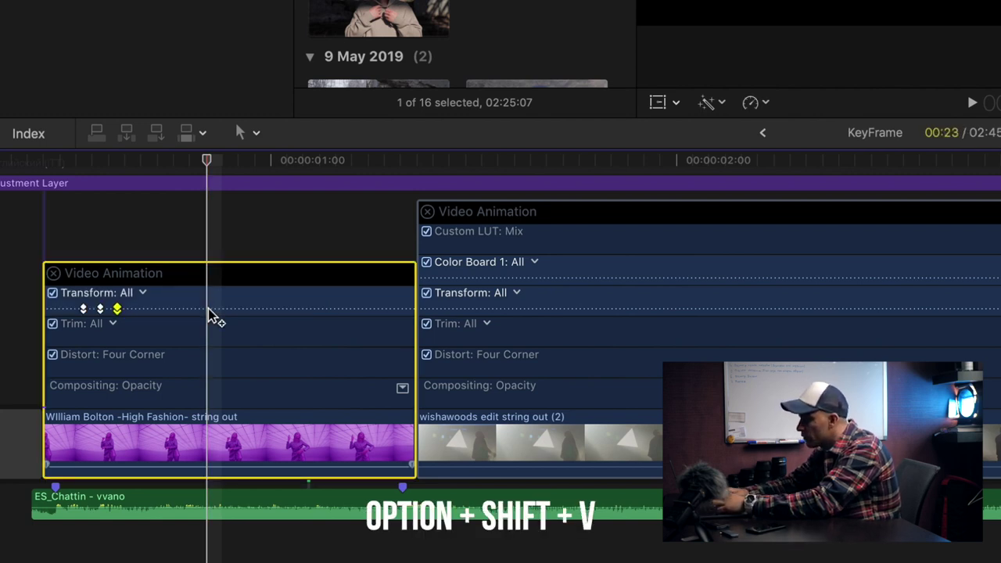
pyautogui.click(303, 242)
pyautogui.click(308, 304)
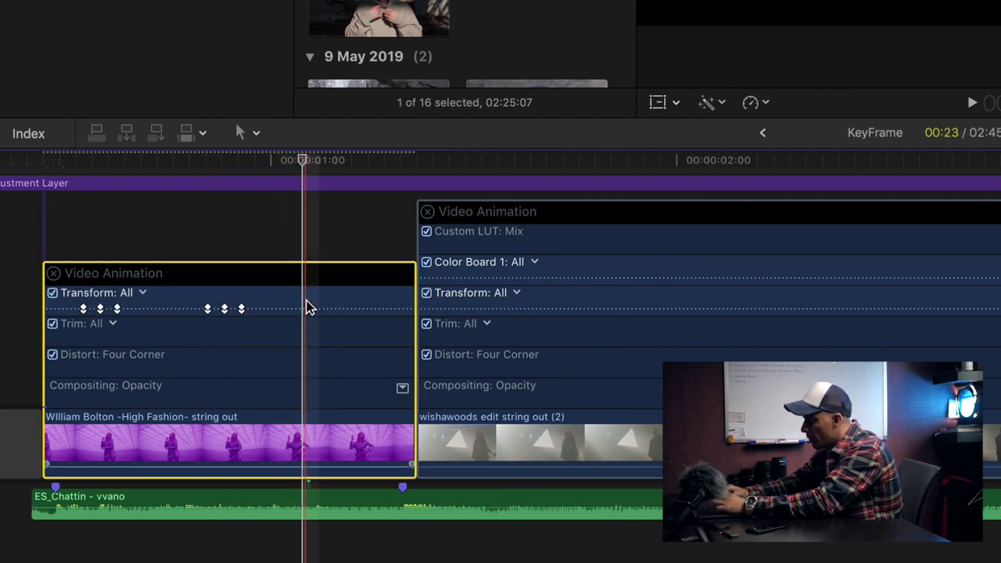
pyautogui.click(474, 272)
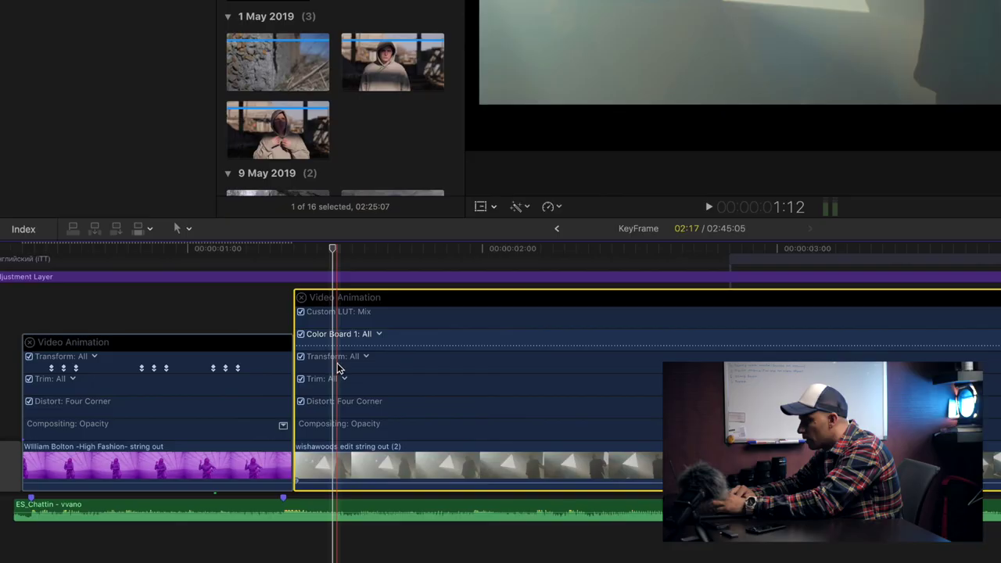
# Paste the Scale keyframe cluster onto the wishawoods Transform lane at two playhead positions.
pyautogui.click(337, 365)
pyautogui.keyDown('alt'); pyautogui.click(337, 366); pyautogui.keyUp('alt')
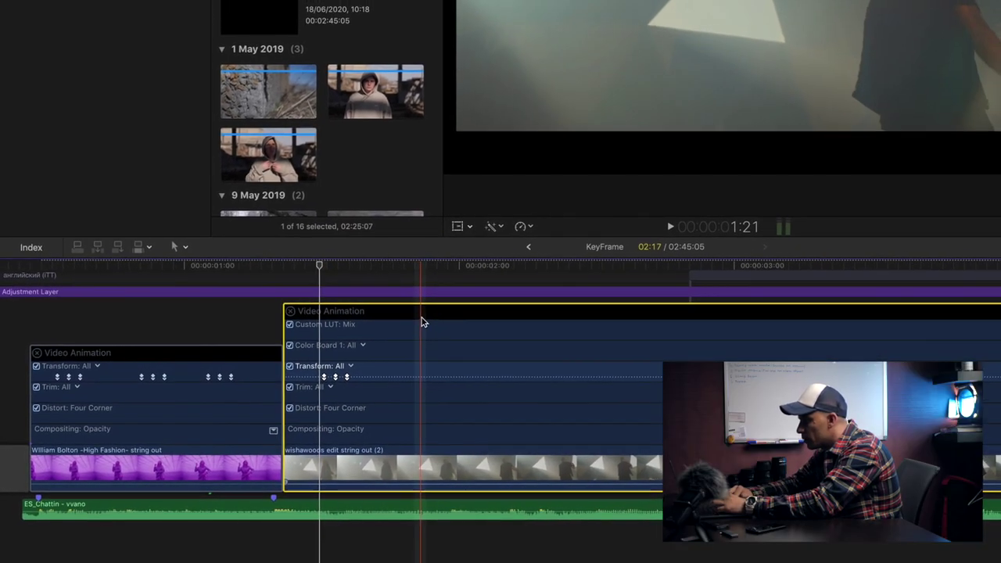
pyautogui.click(415, 385)
pyautogui.keyDown('alt'); pyautogui.click(415, 386); pyautogui.keyUp('alt')
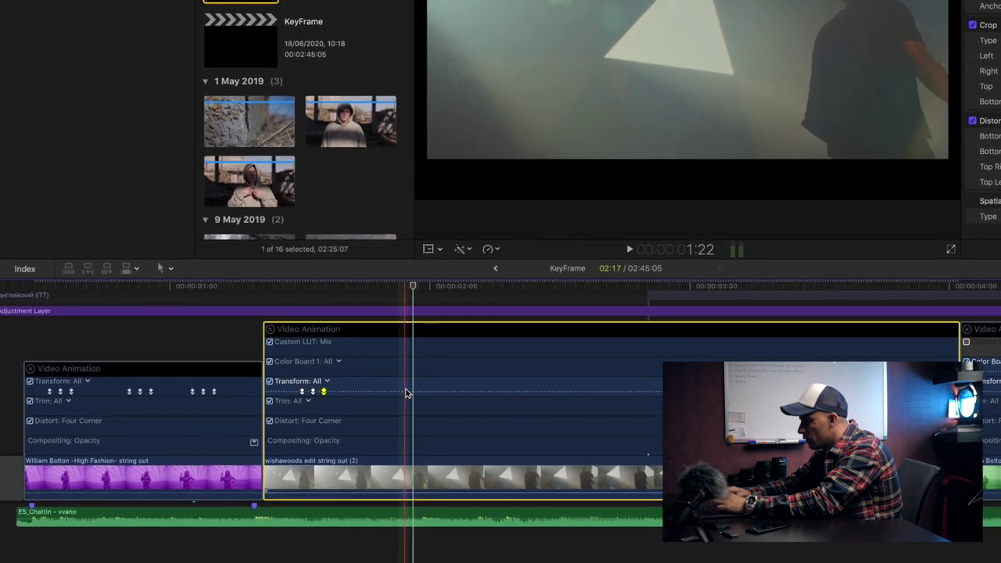